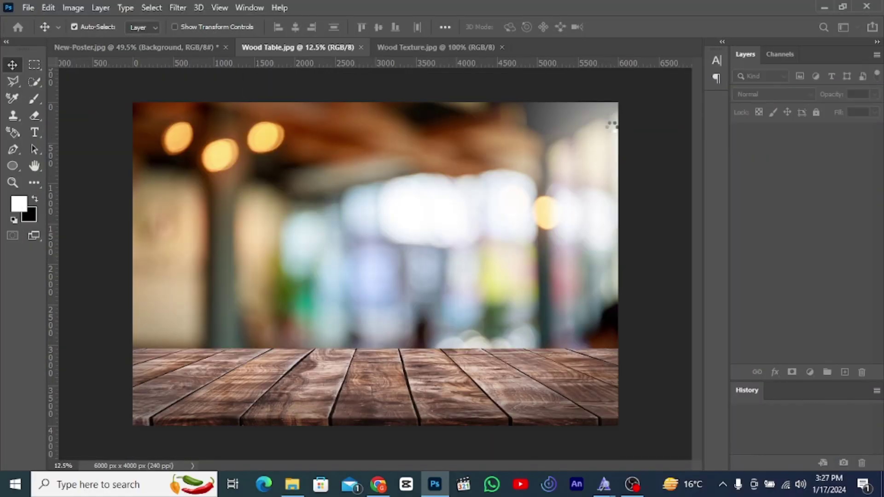
Delete the table photo's blurred top and fit the tabletop across the poster's bottom.
key(m)
drag(134, 103, 421, 253)
key(Delete)
key(ctrl+shift+i)
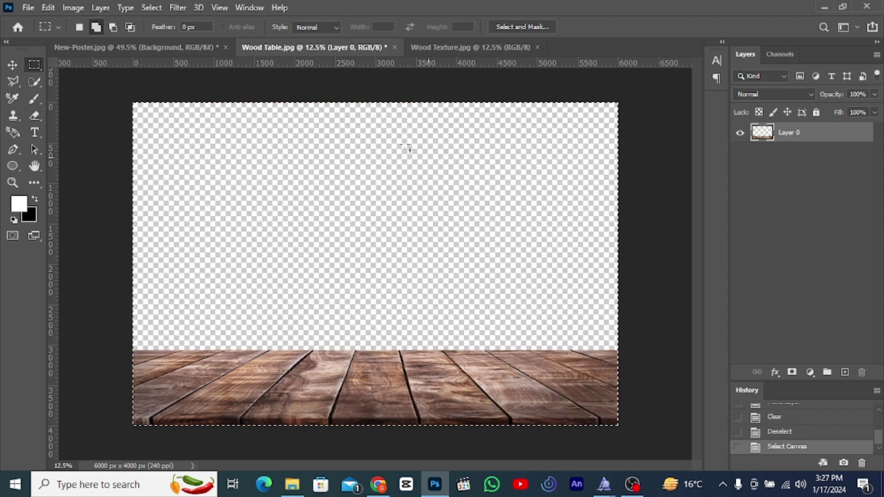
key(ctrl+c)
key(ctrl+Tab)
key(ctrl+v)
key(ctrl+t)
drag(376, 338, 379, 367)
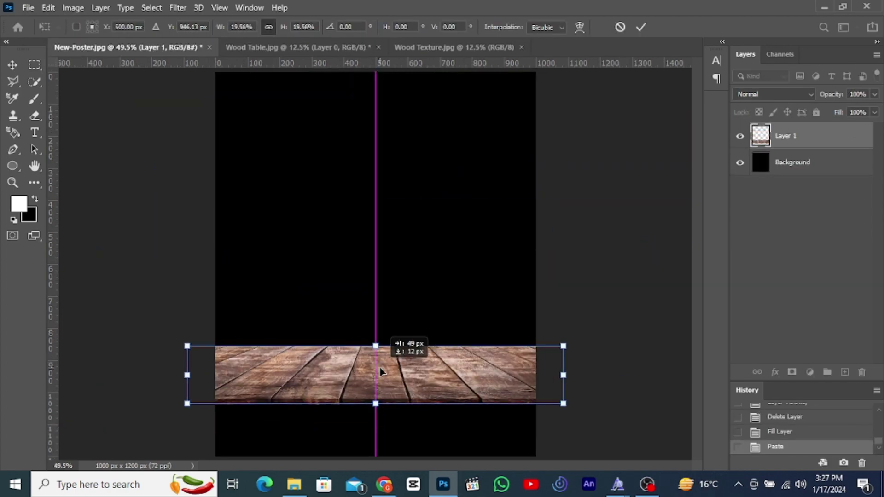
Paste the wood plank texture below the tabletop, scaled and nudged to close the gap.
key(Return)
click(454, 47)
key(ctrl+a)
key(ctrl+c)
click(106, 47)
key(ctrl+v)
key(ctrl+t)
scroll(174, 275, down, 2)
drag(405, 424, 394, 251)
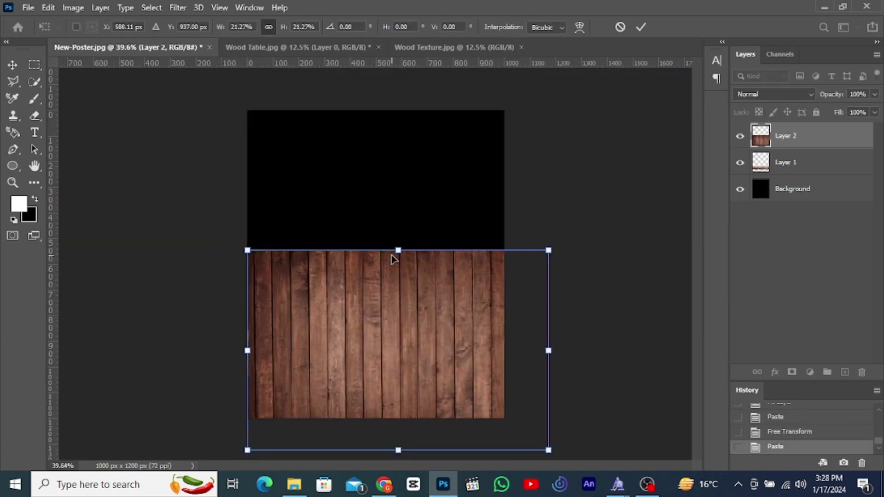
scroll(395, 250, up, 2)
mouse_move(408, 458)
mouse_down()
mouse_move(411, 472)
mouse_move(375, 316)
mouse_move(373, 440)
mouse_move(387, 442)
mouse_move(407, 487)
mouse_move(412, 477)
mouse_up()
key(Return)
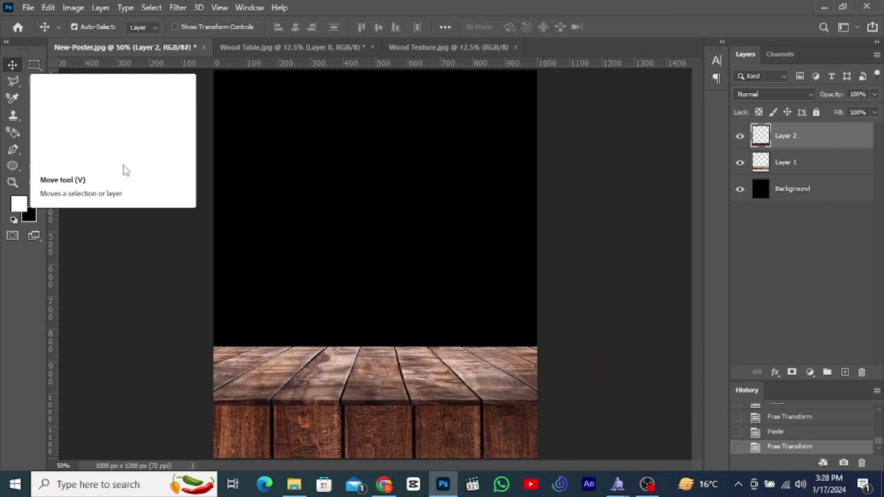
key(Up)
key(Up)
key(Up)
key(shift+Up)
key(shift+Up)
key(shift+Up)
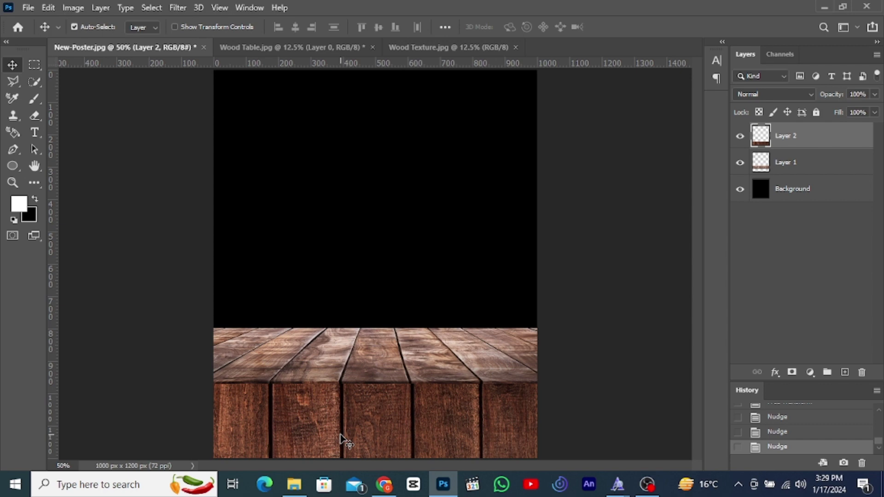
Shade the lower planks with black brush layers at 86% and 48% opacity.
drag(199, 437, 507, 431)
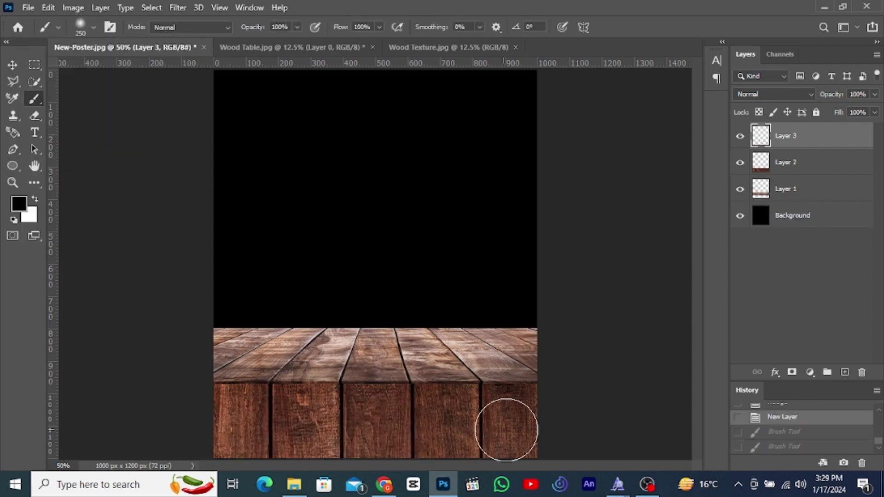
mouse_move(831, 94)
mouse_down()
mouse_move(808, 95)
mouse_move(829, 102)
mouse_up()
key(ctrl+z)
key(ctrl+z)
key(ctrl+z)
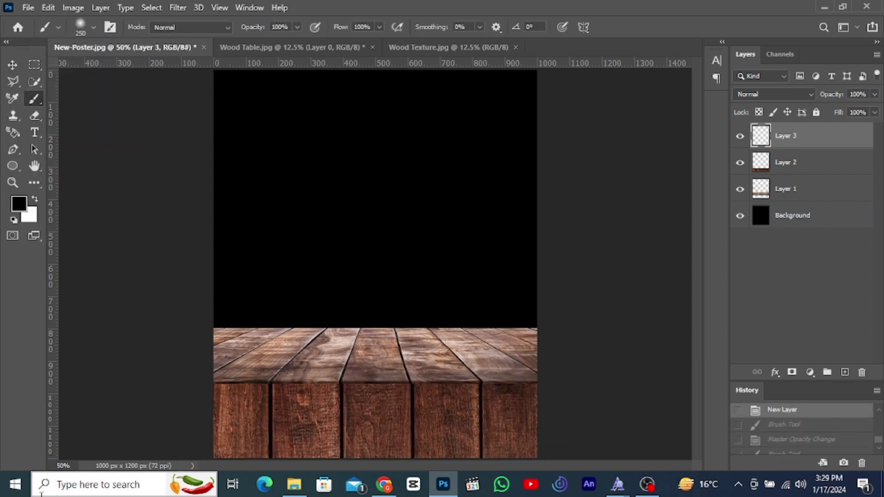
drag(235, 422, 515, 418)
drag(833, 94, 828, 99)
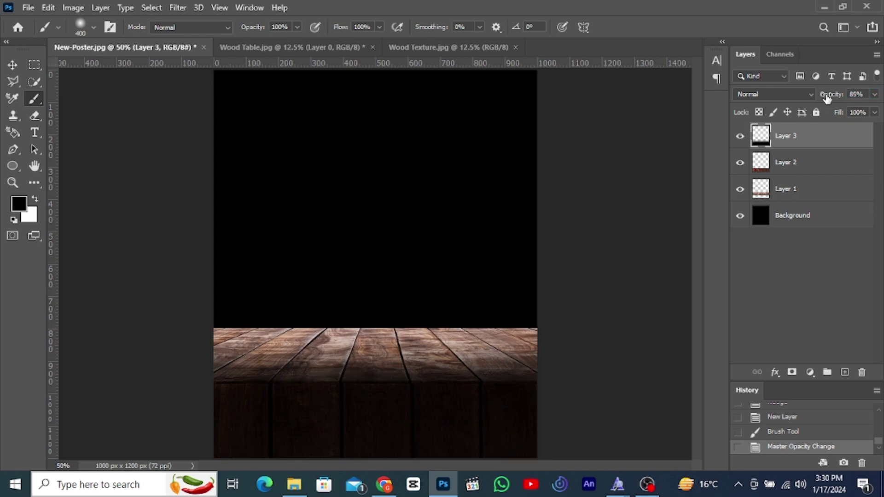
key(ctrl+shift+alt+n)
mouse_move(235, 297)
mouse_down()
mouse_move(426, 274)
mouse_move(552, 164)
mouse_up()
drag(833, 95, 808, 95)
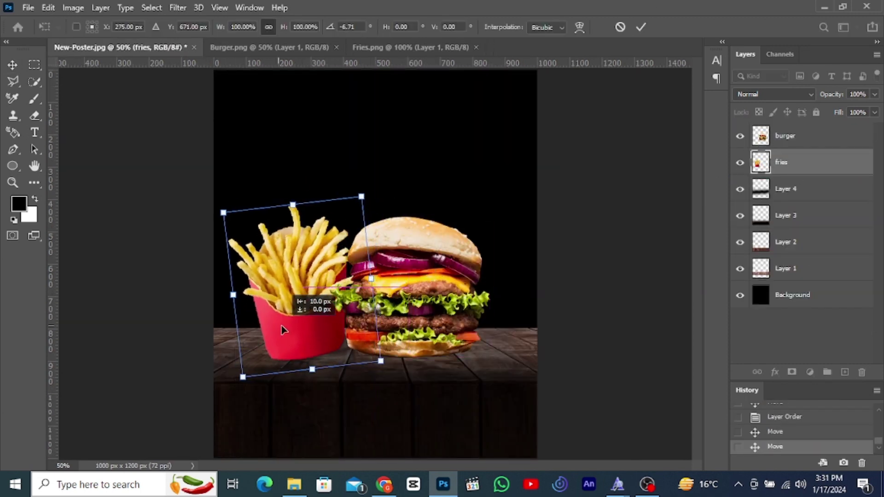
Paint a thin black shadow band under the food, below the fries layer, at reduced opacity.
key(ctrl+shift+alt+n)
drag(269, 317, 408, 316)
key(ctrl+t)
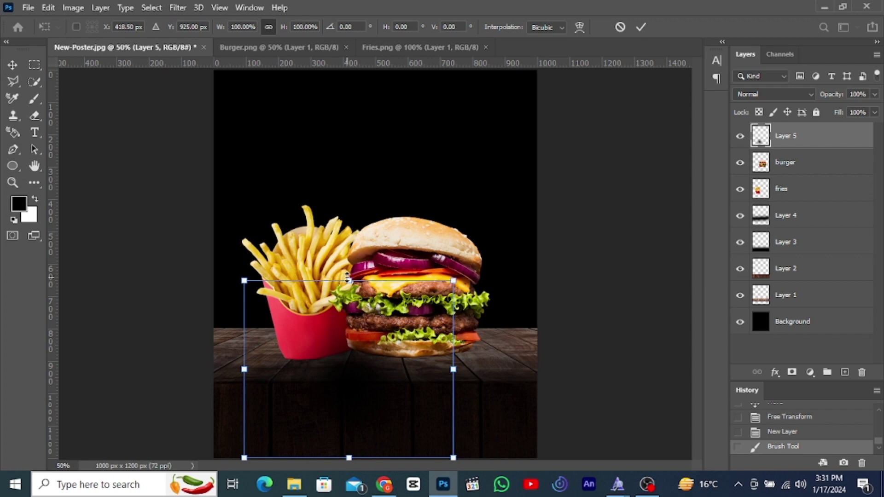
drag(348, 283, 368, 367)
mouse_move(516, 353)
mouse_down()
mouse_move(118, 371)
mouse_move(445, 376)
mouse_up()
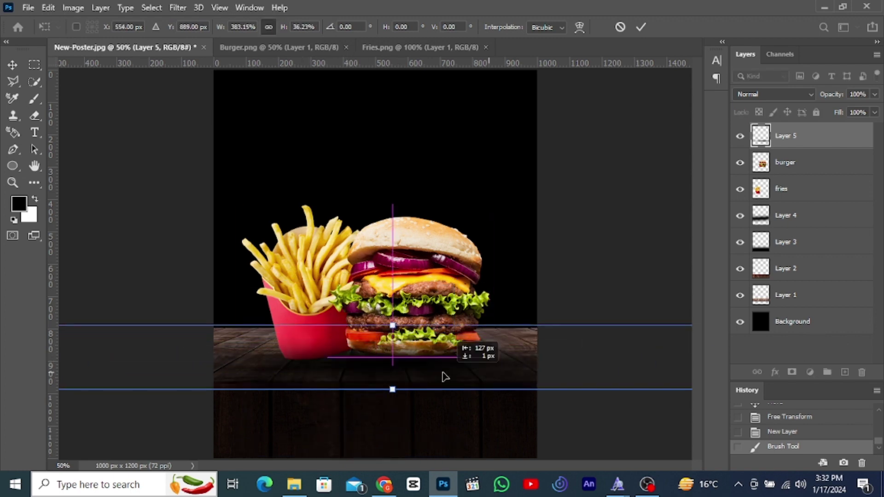
click(642, 26)
drag(785, 135, 786, 175)
drag(832, 95, 824, 96)
key(v)
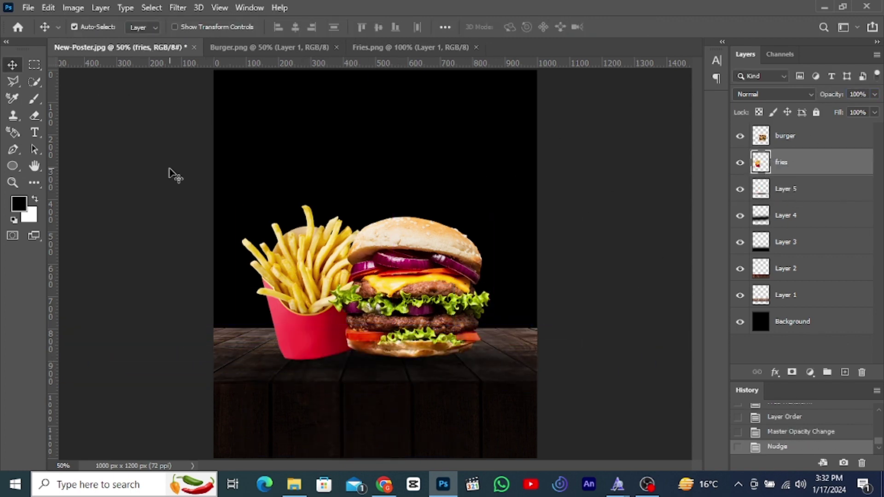
Nudge the shadow and brush a warm yellow glow on a new layer above the wood.
click(785, 135)
key(Up)
key(Up)
click(786, 189)
click(786, 294)
click(792, 275)
click(845, 372)
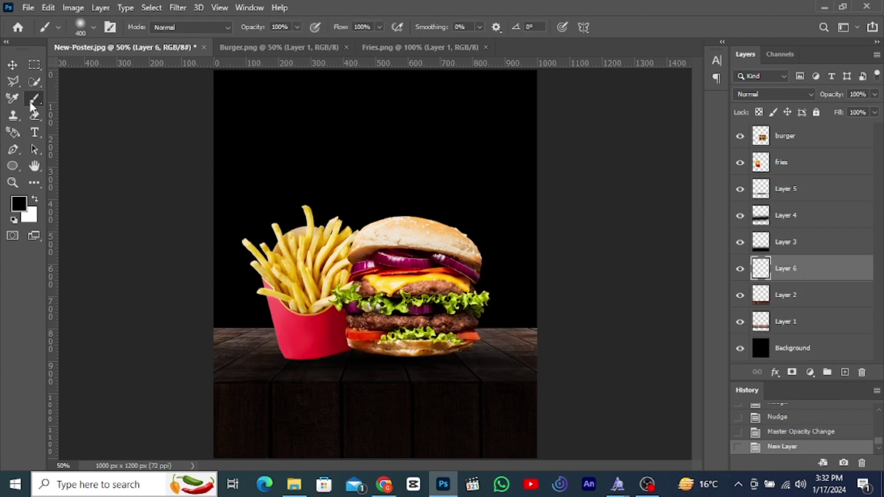
click(19, 204)
click(809, 154)
click(366, 134)
Enlarge the glow, lower its opacity, and move it just above Background.
key(ctrl+t)
mouse_move(371, 194)
mouse_down()
mouse_move(239, 314)
mouse_move(387, 228)
mouse_up()
key(Return)
drag(831, 95, 824, 97)
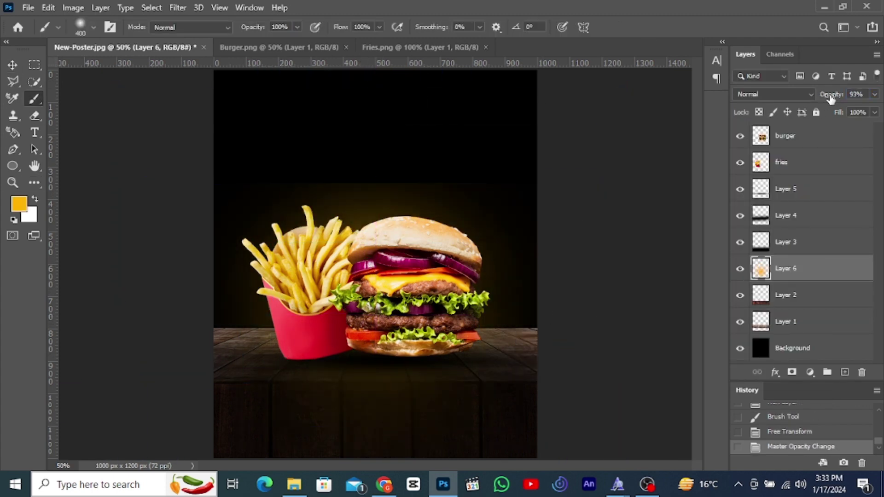
key(ctrl+z)
key(ctrl+t)
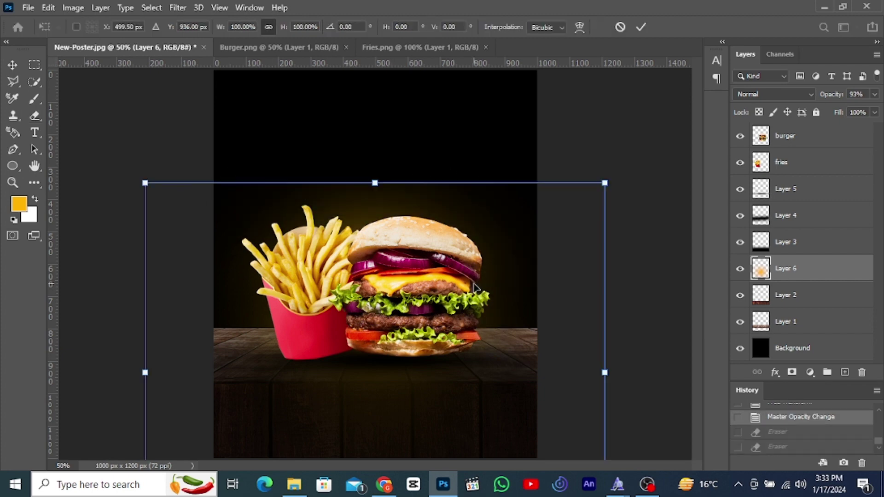
key(Return)
drag(779, 210, 781, 335)
key(ctrl+t)
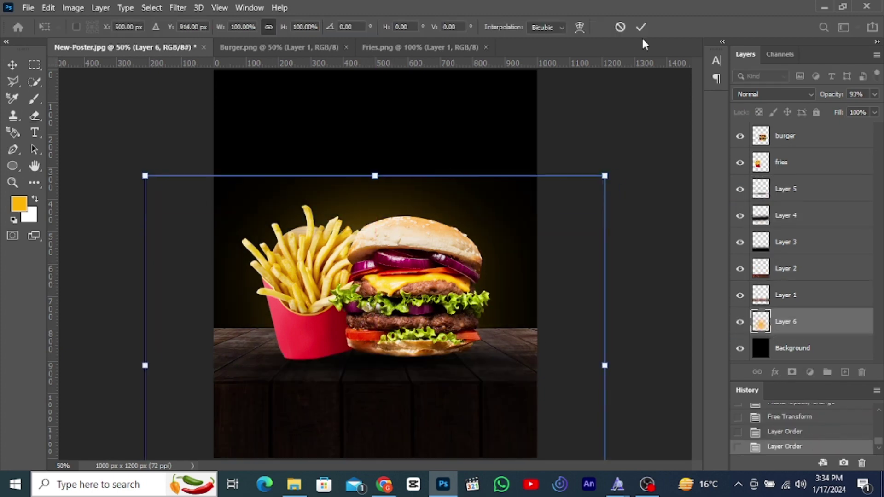
key(Return)
Stretch the glow toward the poster's lower-left and lower-right.
key(v)
key(Down)
key(ctrl+t)
drag(146, 412, 116, 427)
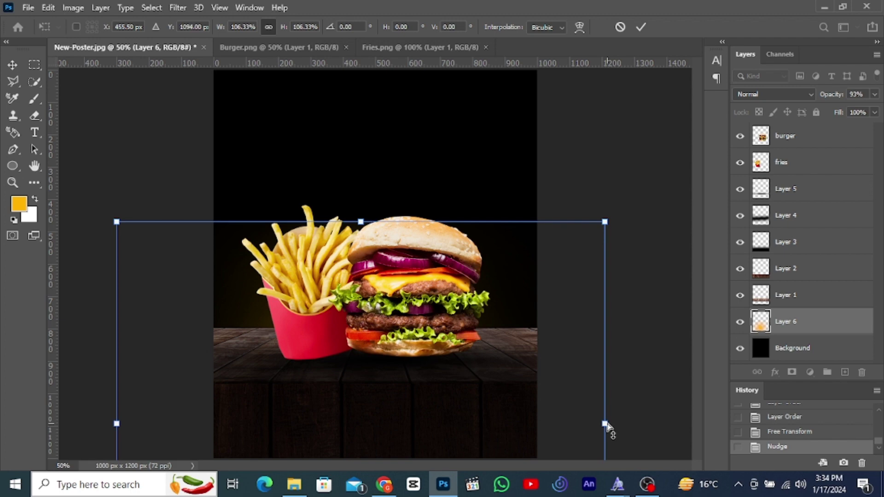
drag(606, 426, 492, 410)
key(Return)
key(Down)
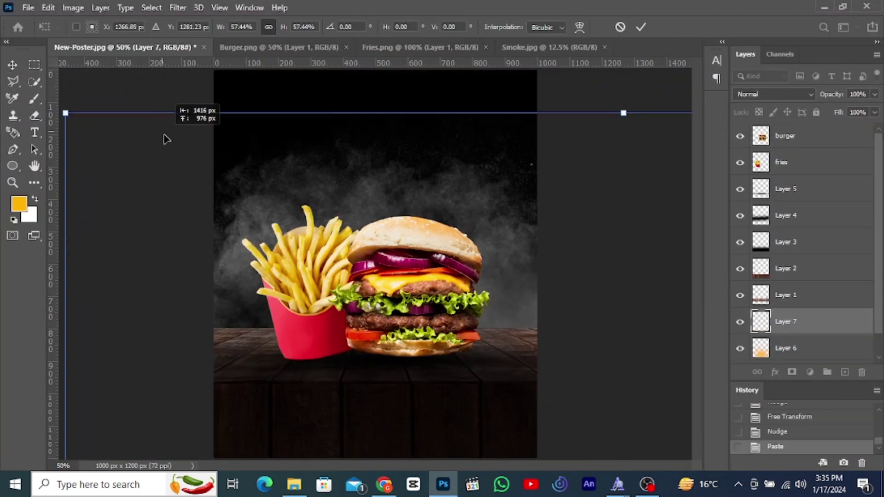
Fit the smoke over the poster, make it more transparent, and place it above Background.
mouse_move(163, 139)
mouse_down()
mouse_move(454, 385)
mouse_move(401, 369)
mouse_move(387, 328)
mouse_up()
key(Return)
drag(832, 94, 800, 99)
key(ctrl+shift+bracketright)
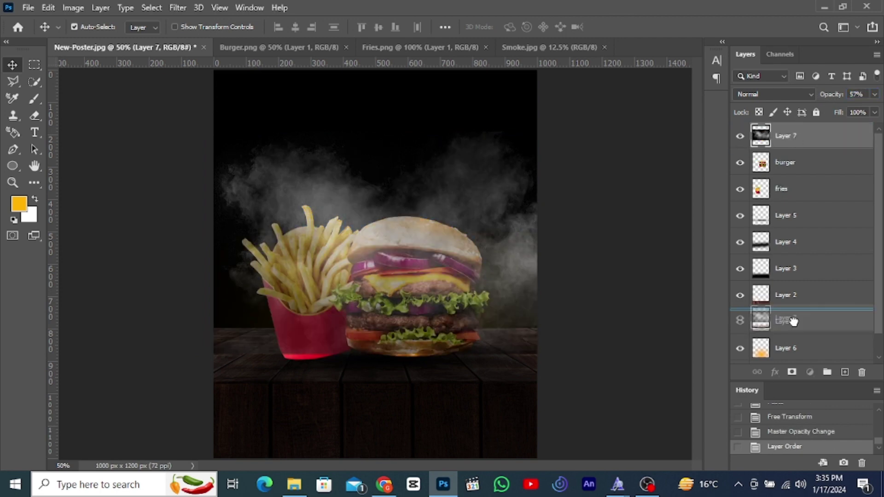
key(ctrl+shift+bracketleft)
key(Right)
click(785, 305)
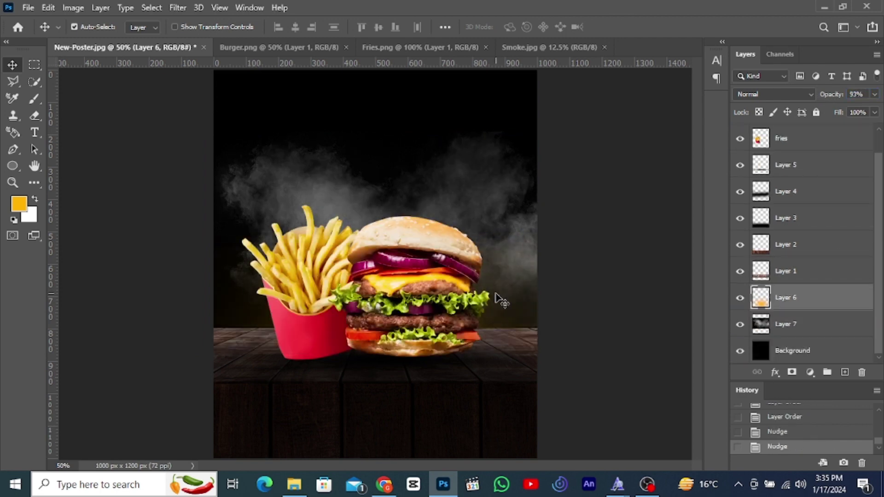
Start a new headline text line above the burger.
click(297, 228)
click(35, 132)
click(329, 192)
text(DELICIOUS)
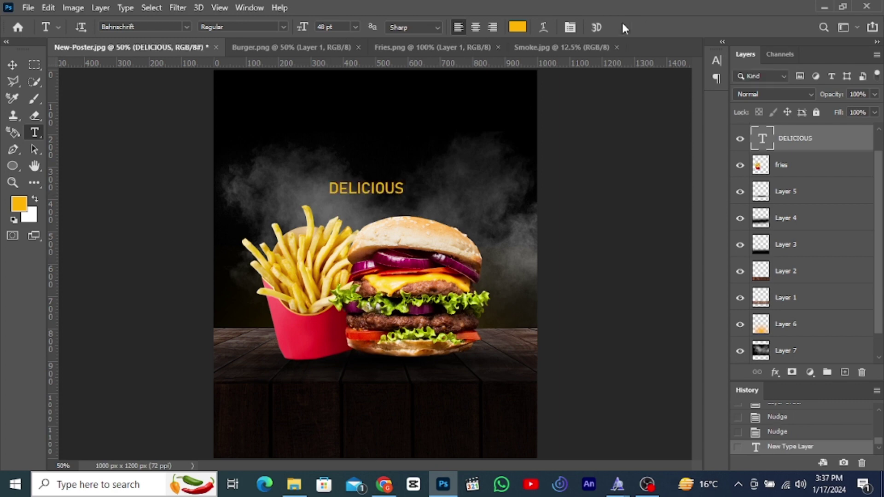
Apply a new font to DELICIOUS and enlarge the headline.
click(187, 27)
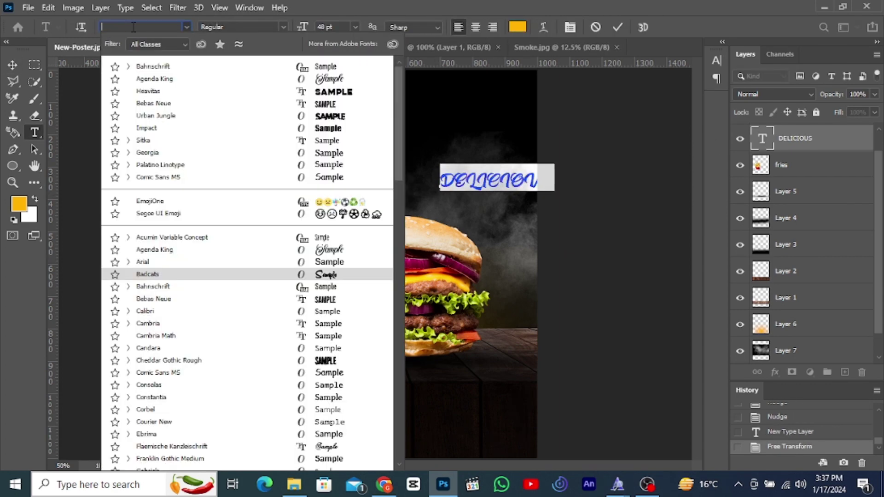
key(Return)
key(ctrl+t)
key(Return)
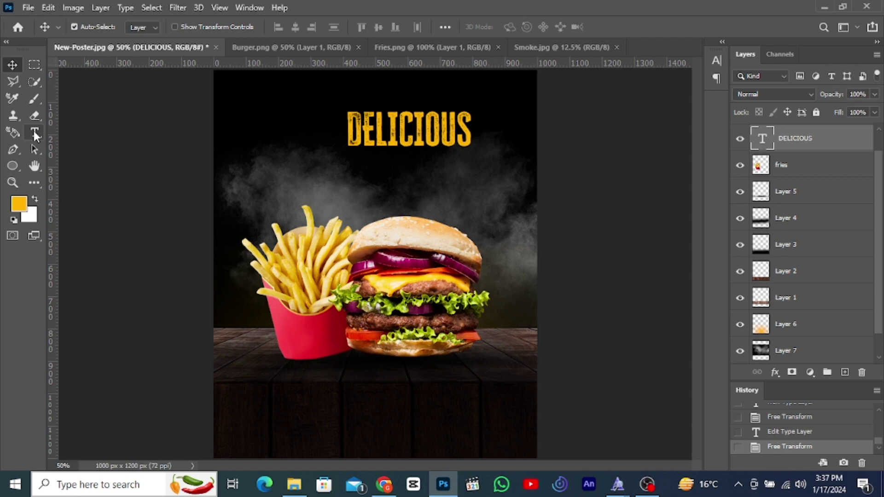
Add a sized and placed Super text line left of DELICIOUS.
click(35, 134)
click(311, 141)
text(SUPER)
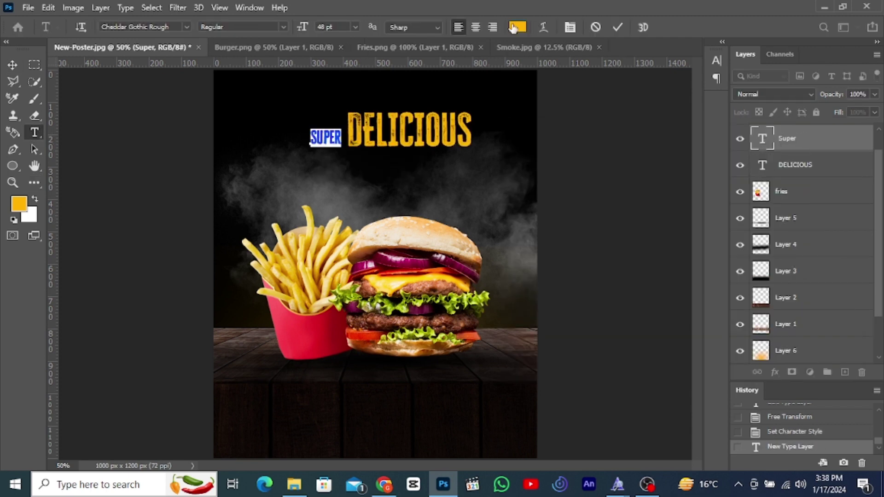
click(515, 27)
click(138, 26)
key(ctrl+t)
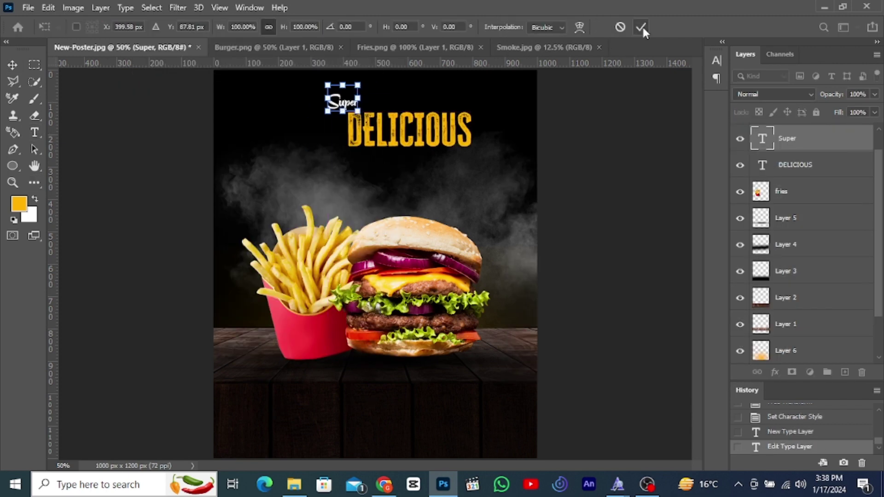
click(642, 28)
Duplicate Super, retype it as Burgers, and place it below DELICIOUS.
key(ctrl+j)
text(rs)
key(ctrl+t)
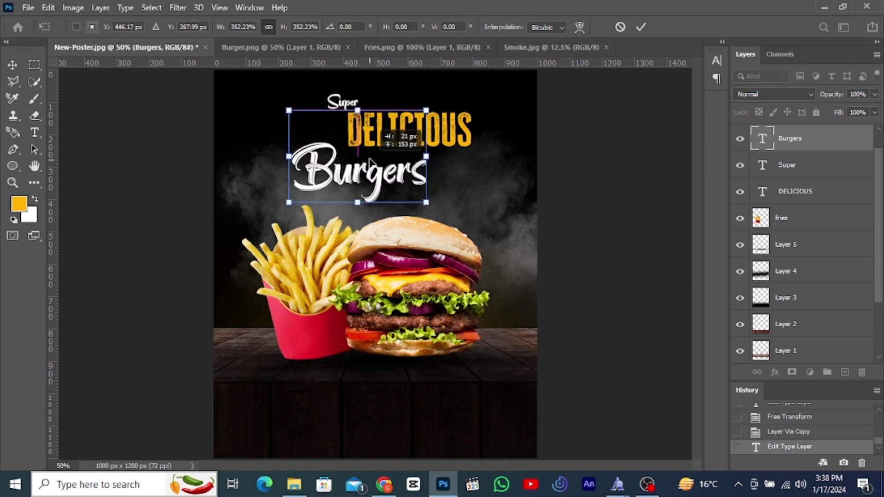
key(Return)
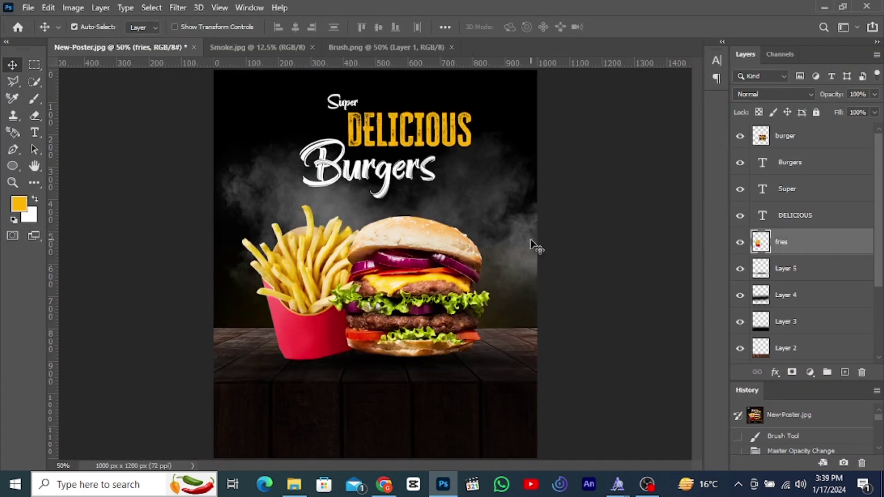
Rotate and shrink the pasted brush stroke beside Burgers and tint it orange.
key(ctrl+t)
drag(512, 201, 438, 220)
drag(470, 151, 494, 159)
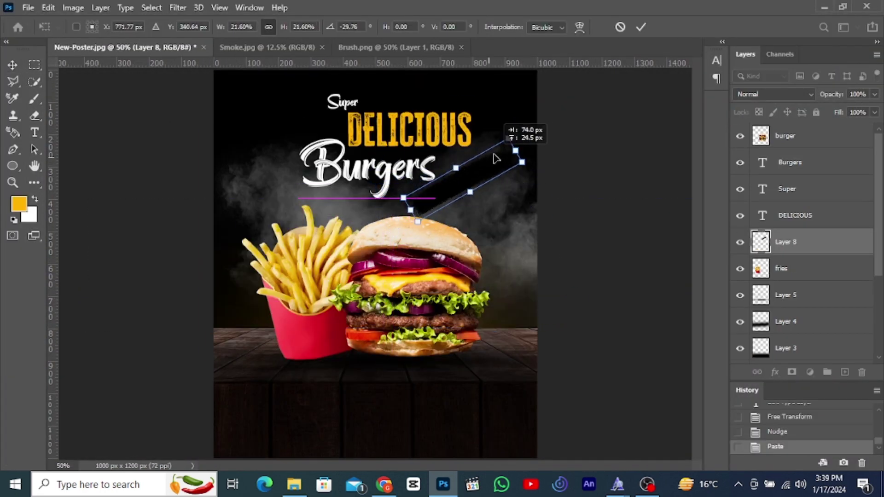
key(Return)
double_click(815, 246)
click(379, 292)
click(803, 140)
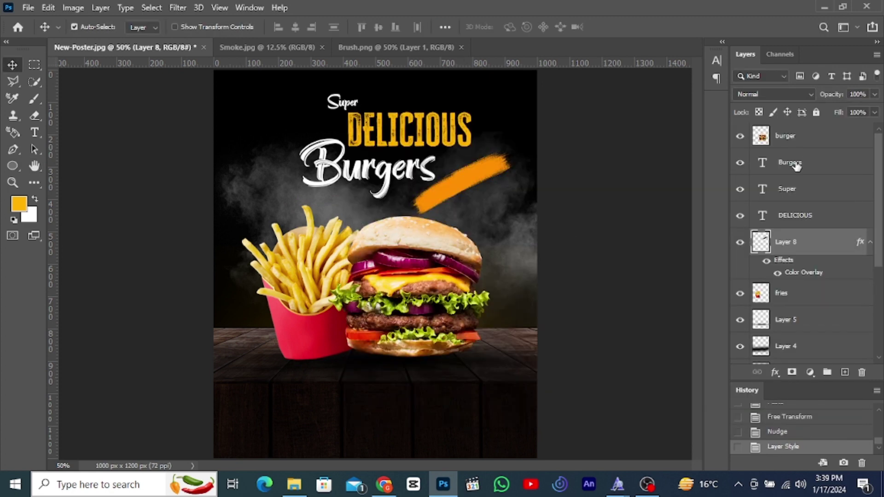
click(783, 215)
Duplicate DELICIOUS, retype it as BEST DEAL, and tilt it onto the stroke.
key(ctrl+j)
double_click(762, 219)
text(Best Deal)
key(ctrl+Return)
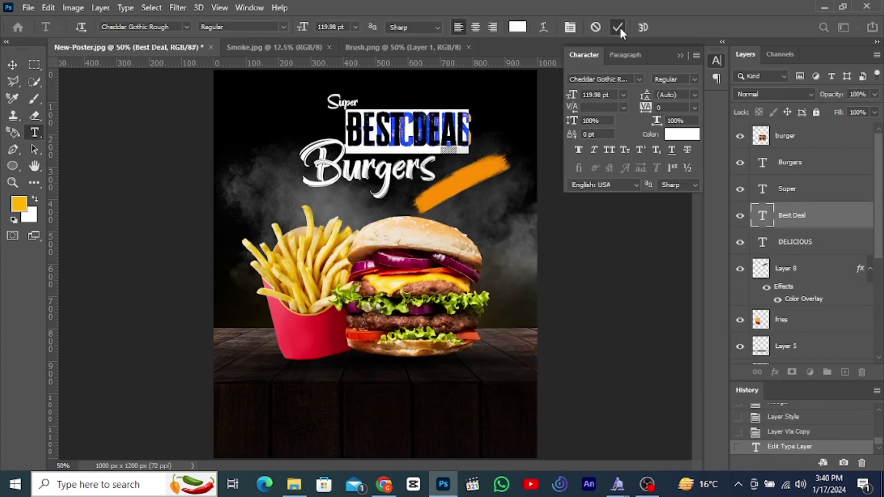
key(ctrl+t)
drag(409, 132, 454, 183)
drag(379, 213, 394, 202)
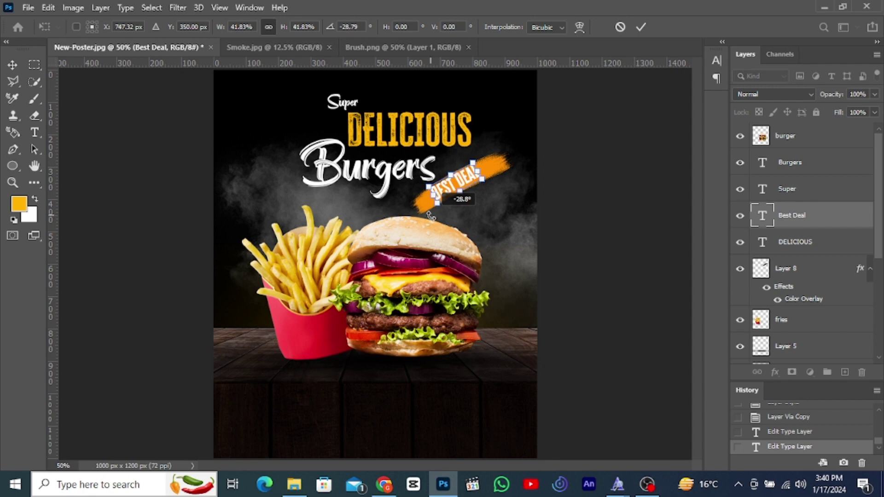
key(Return)
key(Up)
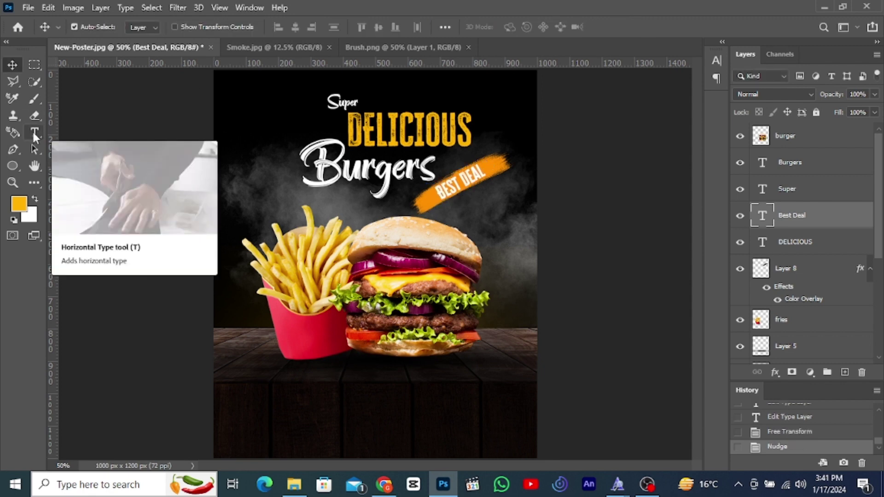
Change the BEST DEAL text colour to black.
click(35, 132)
click(535, 27)
click(522, 321)
click(809, 154)
key(v)
Nudge the orange stroke up and reapply black to the BEST DEAL text.
click(502, 214)
key(Up)
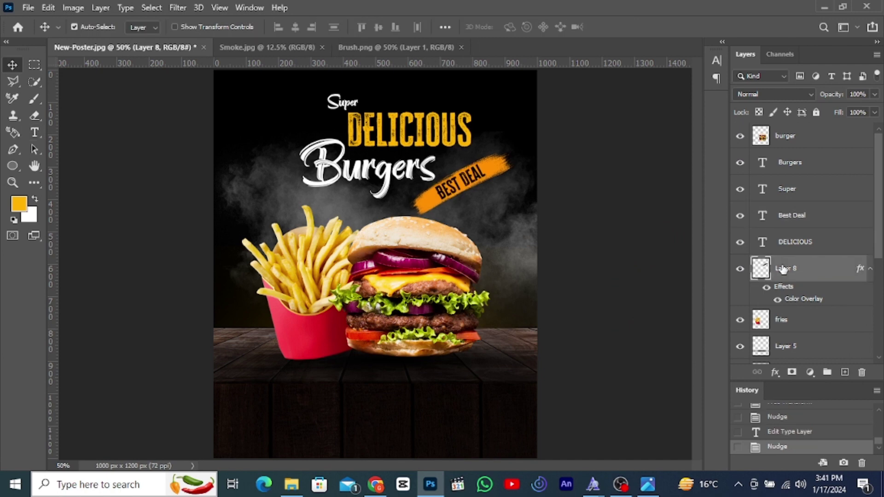
key(Up)
click(785, 219)
key(t)
click(535, 27)
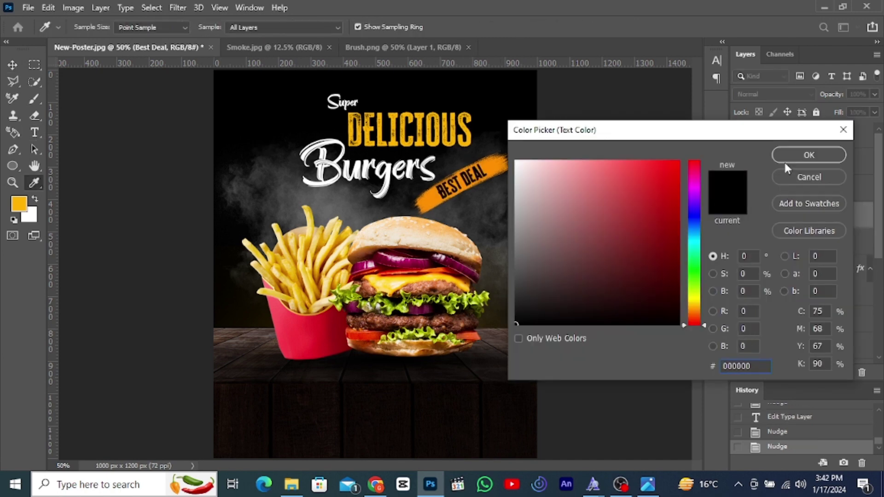
click(786, 163)
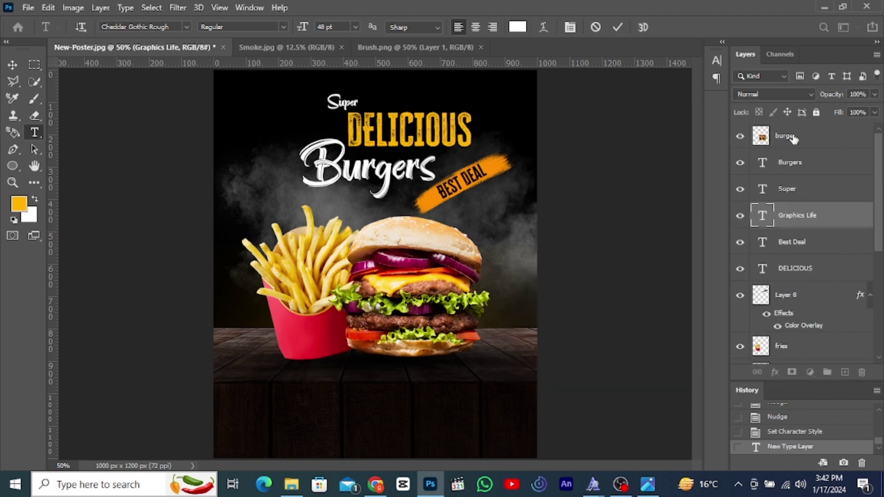
Move the burger layer below the stroke, size GRAPHICS LIFE, and start text near Burgers.
mouse_move(793, 138)
mouse_down()
mouse_move(785, 353)
mouse_move(785, 322)
mouse_up()
key(ctrl+t)
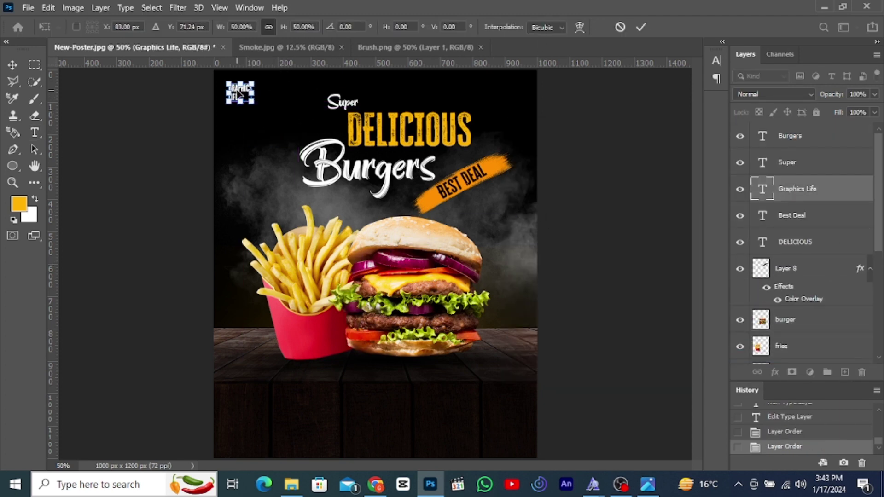
key(Return)
key(Down)
click(794, 138)
key(t)
click(273, 189)
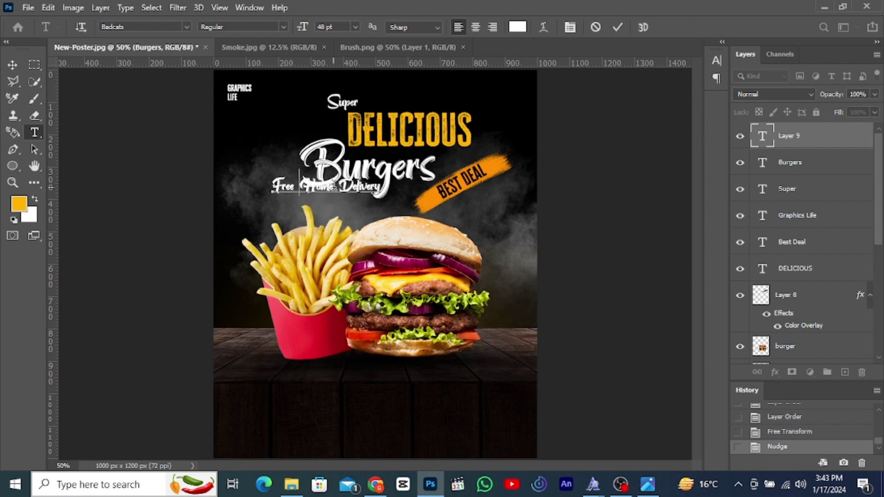
Move Free Home Delivery to the poster's bottom-left corner.
key(ctrl+t)
drag(291, 196, 246, 429)
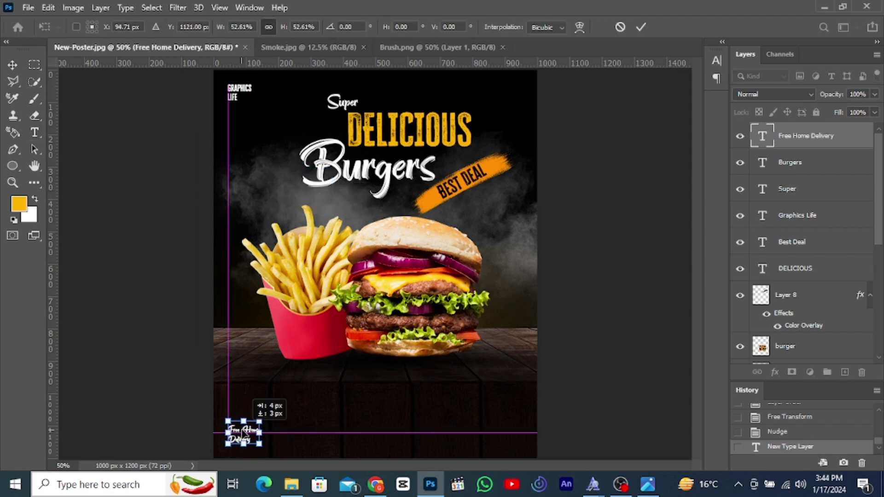
click(641, 26)
key(Return)
key(shift+Left)
key(shift+Left)
key(shift+Left)
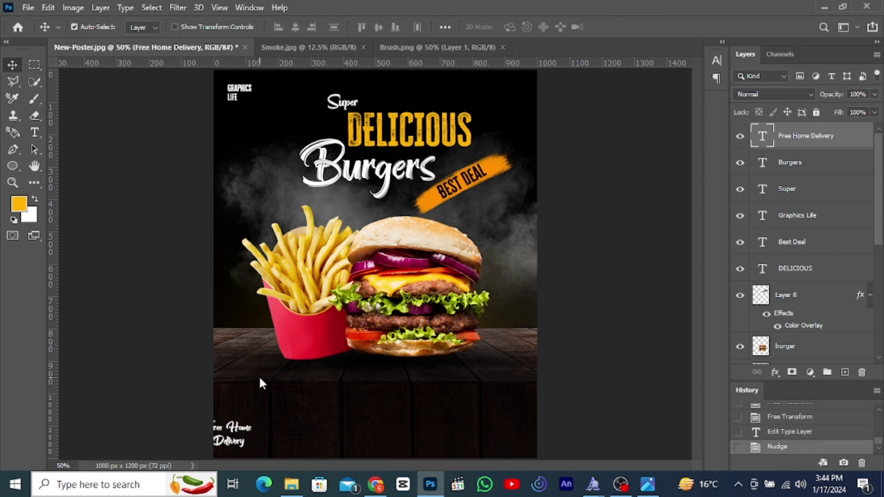
Make the footer text yellow and duplicate it as Order Now at the bottom-right.
double_click(762, 136)
click(806, 154)
key(ctrl+j)
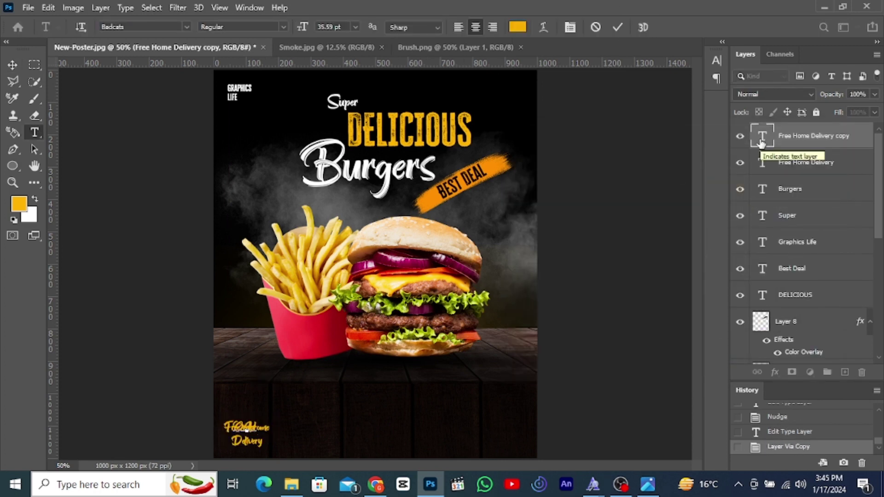
text(Order Now)
key(ctrl+t)
drag(499, 439, 500, 436)
key(Return)
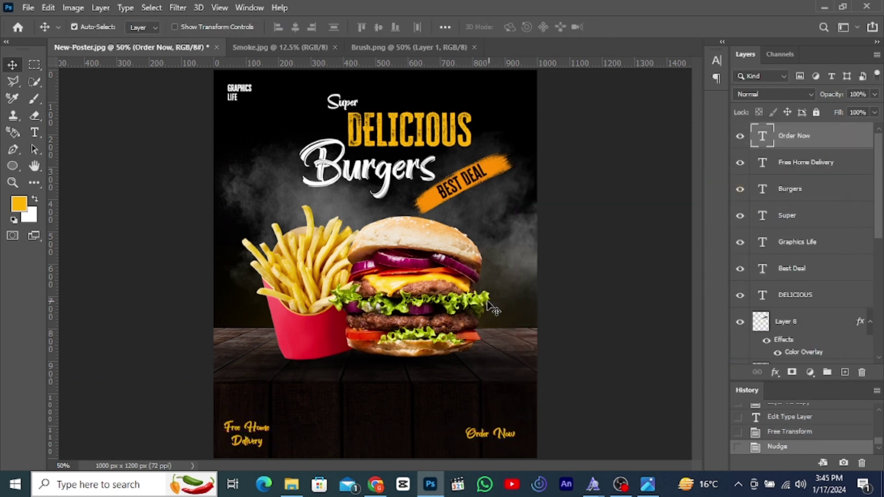
Duplicate the GRAPHICS LIFE label layer and enlarge the copy toward the centre.
click(796, 252)
key(ctrl+j)
key(ctrl+t)
drag(238, 92, 331, 272)
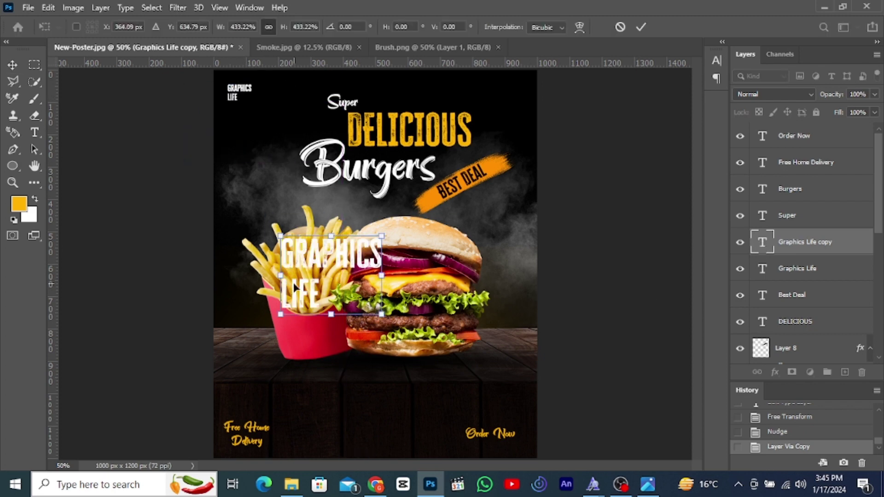
key(Return)
Retype the copied GRAPHICS LIFE text and move it to the bottom centre of the poster.
double_click(762, 242)
text(Graphics Life)
key(ctrl+Return)
key(ctrl+t)
drag(373, 254, 364, 447)
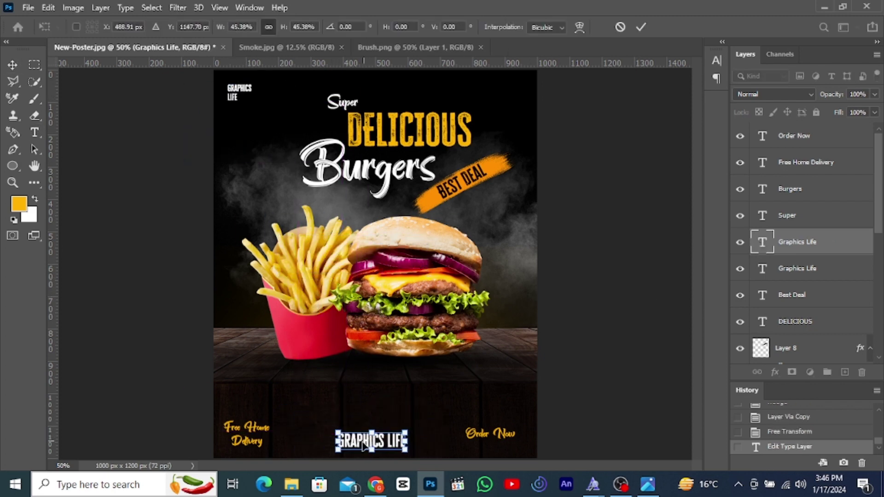
click(639, 28)
Widen the GRAPHICS LIFE letter spacing, make it white, and nudge it into place.
click(717, 61)
click(673, 121)
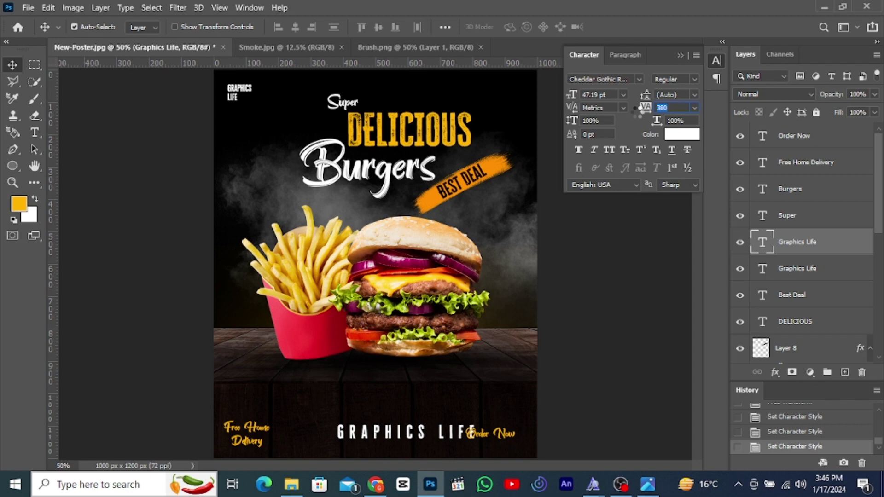
drag(638, 111, 618, 111)
click(415, 443)
double_click(762, 242)
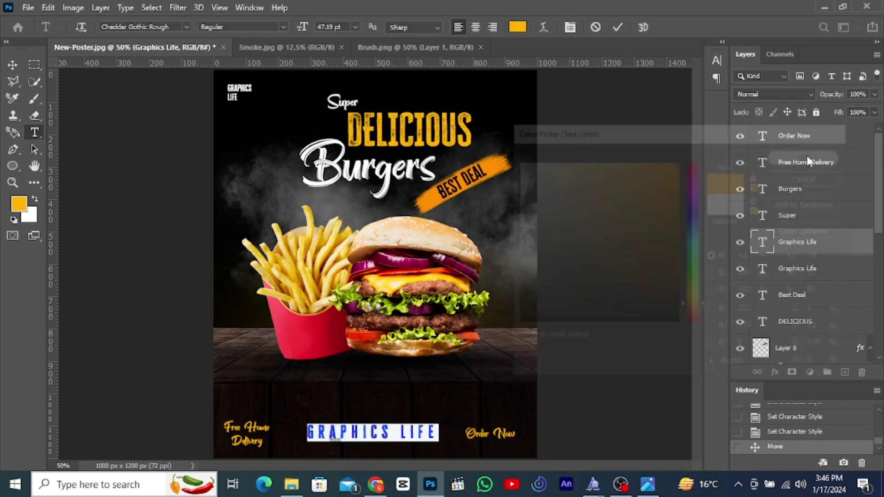
key(ctrl+t)
key(Return)
key(Left)
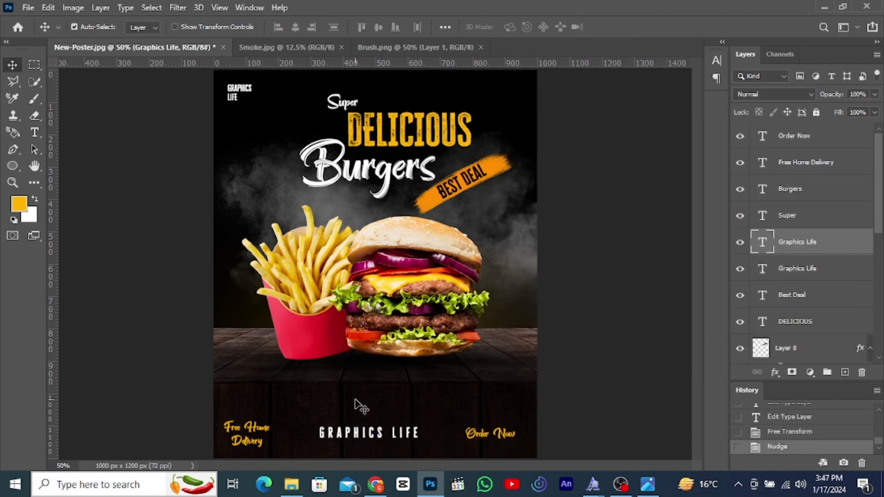
Copy the whole Particles image and paste it into the burger poster.
click(341, 47)
key(ctrl+o)
key(Return)
key(ctrl+a)
key(ctrl+c)
key(ctrl+Tab)
key(ctrl+v)
Stretch the pasted particles layer to cover the entire poster canvas.
key(ctrl+t)
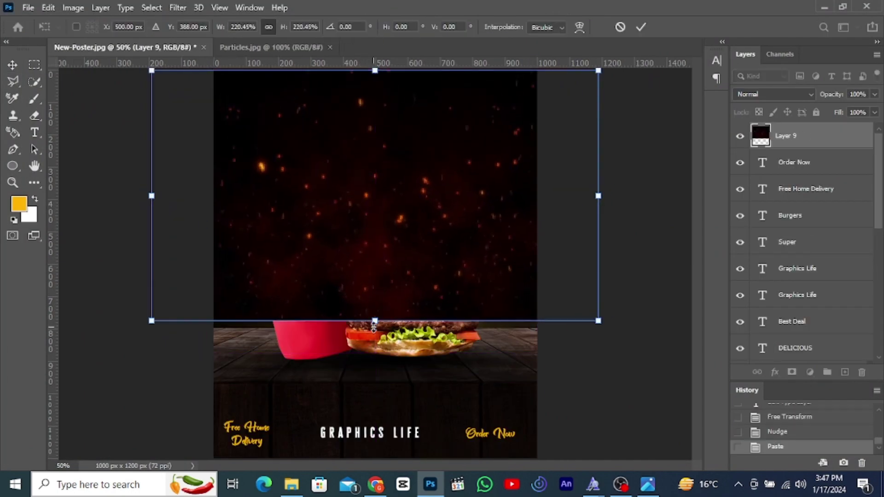
drag(374, 326, 375, 438)
mouse_move(674, 268)
mouse_down()
mouse_move(450, 277)
mouse_move(537, 269)
mouse_up()
key(Return)
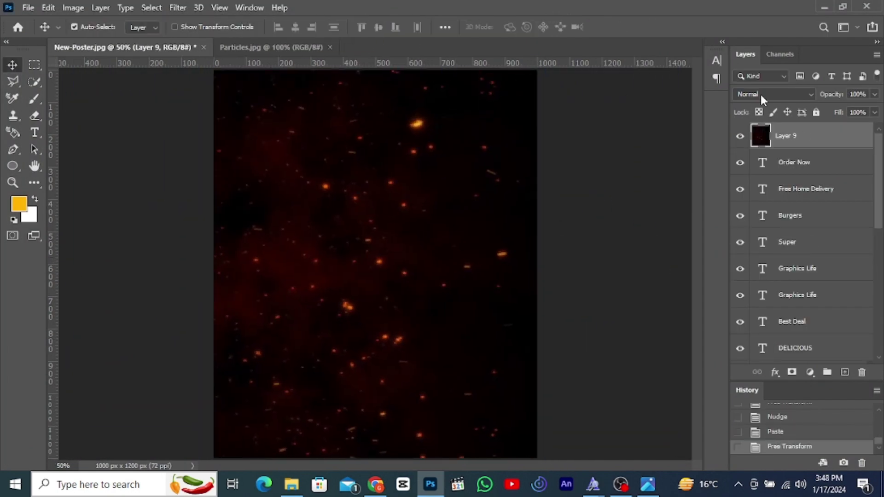
Blend the particles layer with Lighten and lower its opacity to 75%.
click(760, 93)
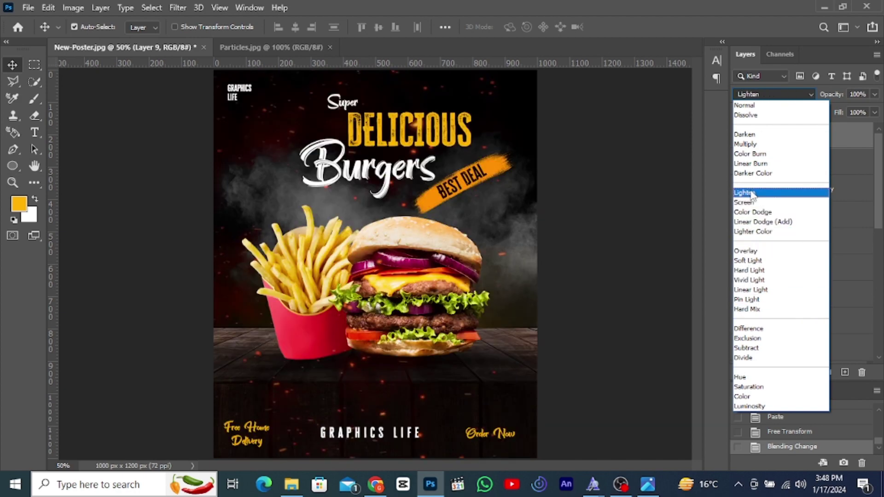
click(747, 193)
key(ctrl+t)
key(ctrl+minus)
key(Return)
key(7)
key(5)
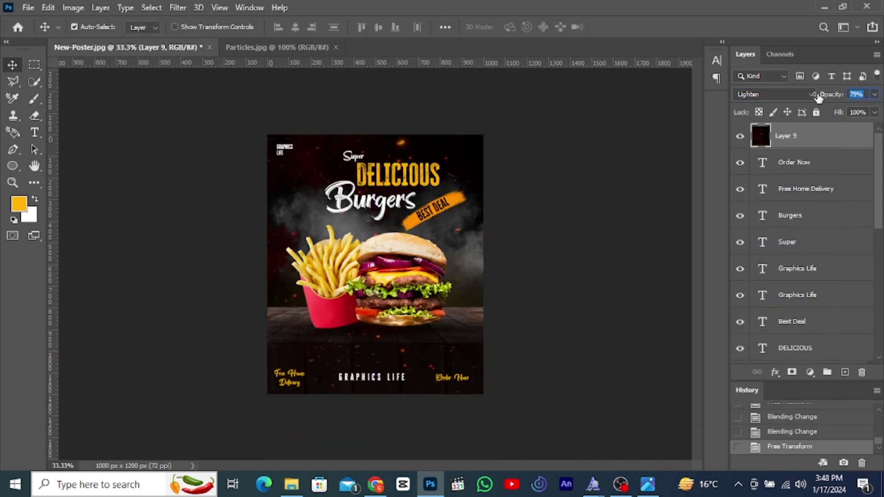